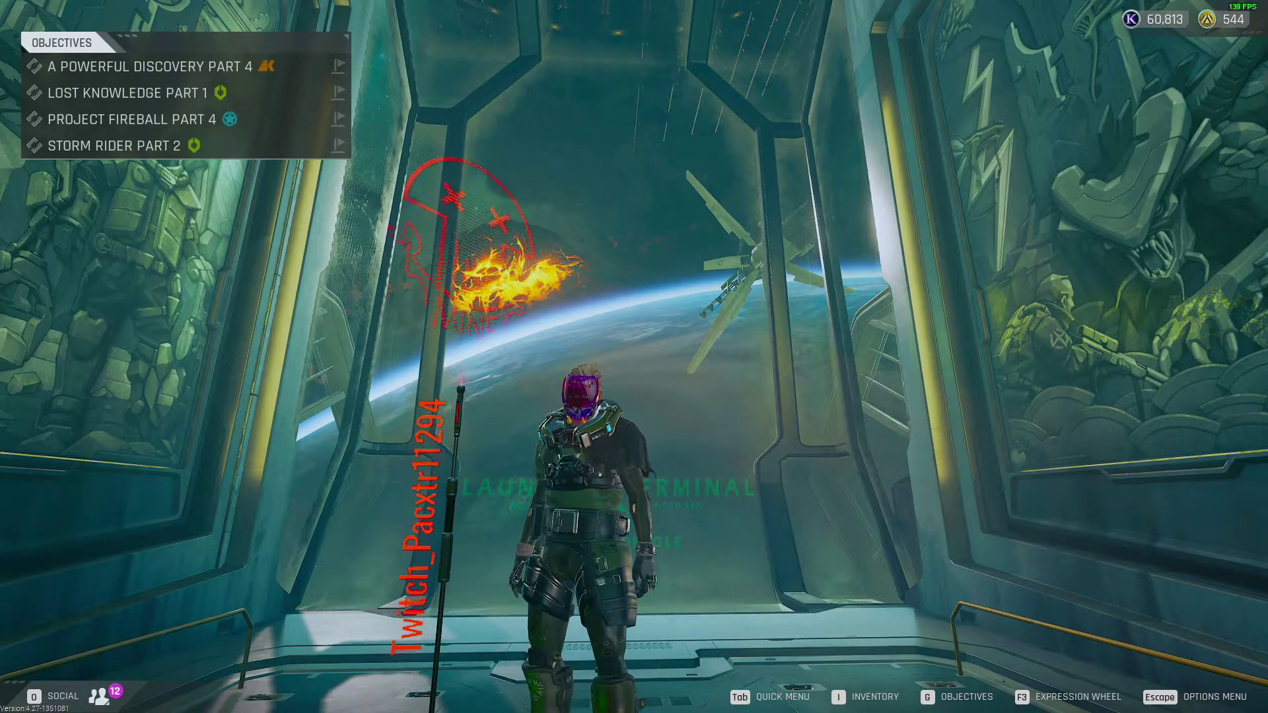
Open the game's video settings and keep the Selected Rendering Device on Default
key("Escape")
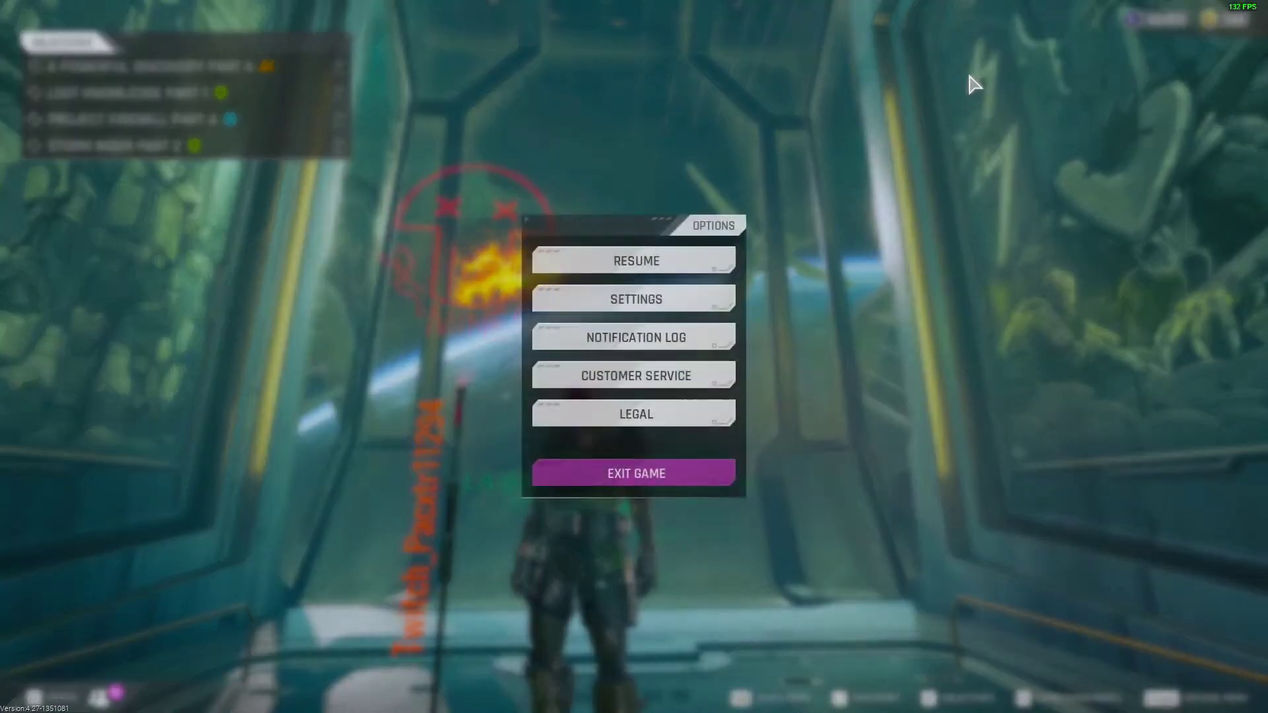
left_click(669, 300)
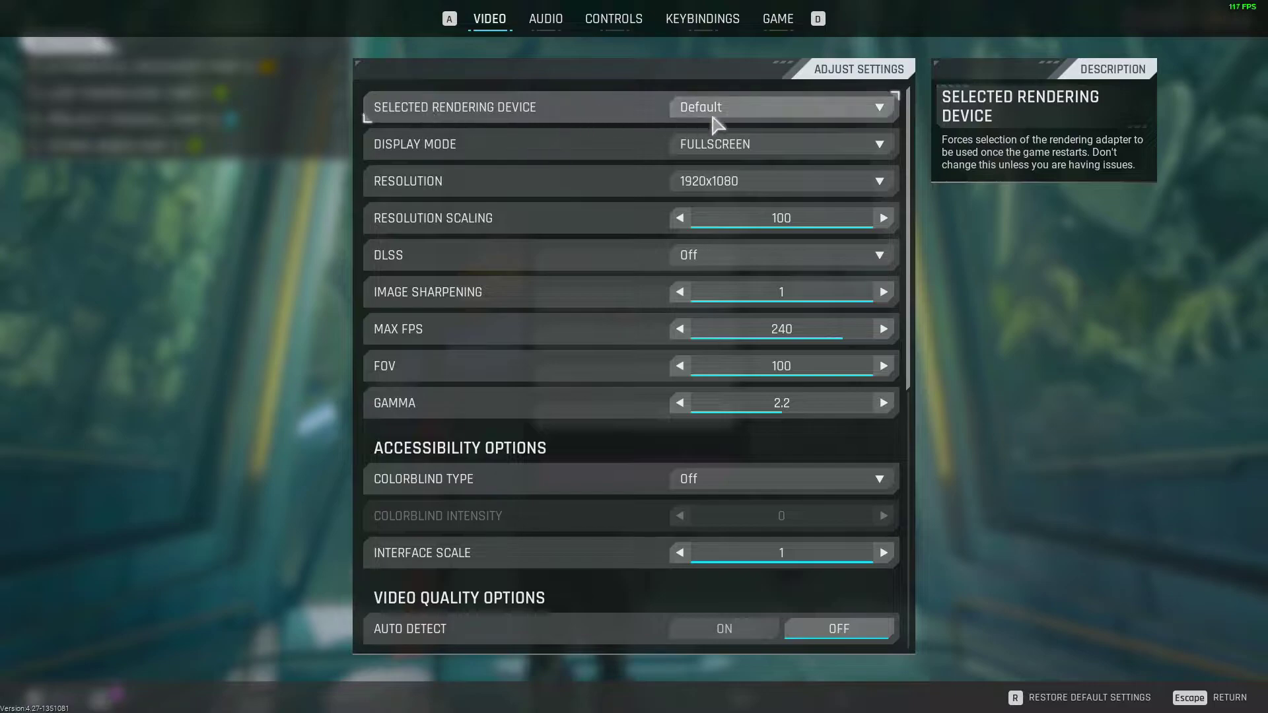
left_click(828, 115)
left_click(599, 112)
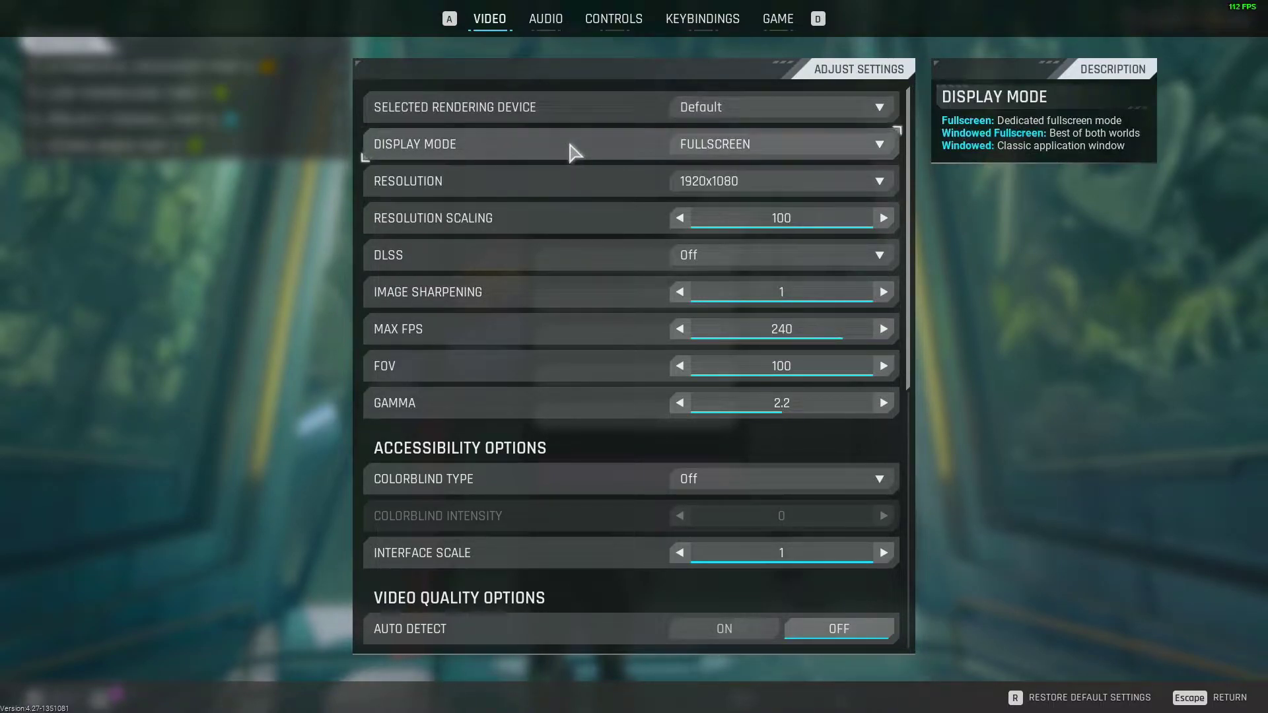
scroll(570, 143, "down", 1)
scroll(569, 144, "down", 2)
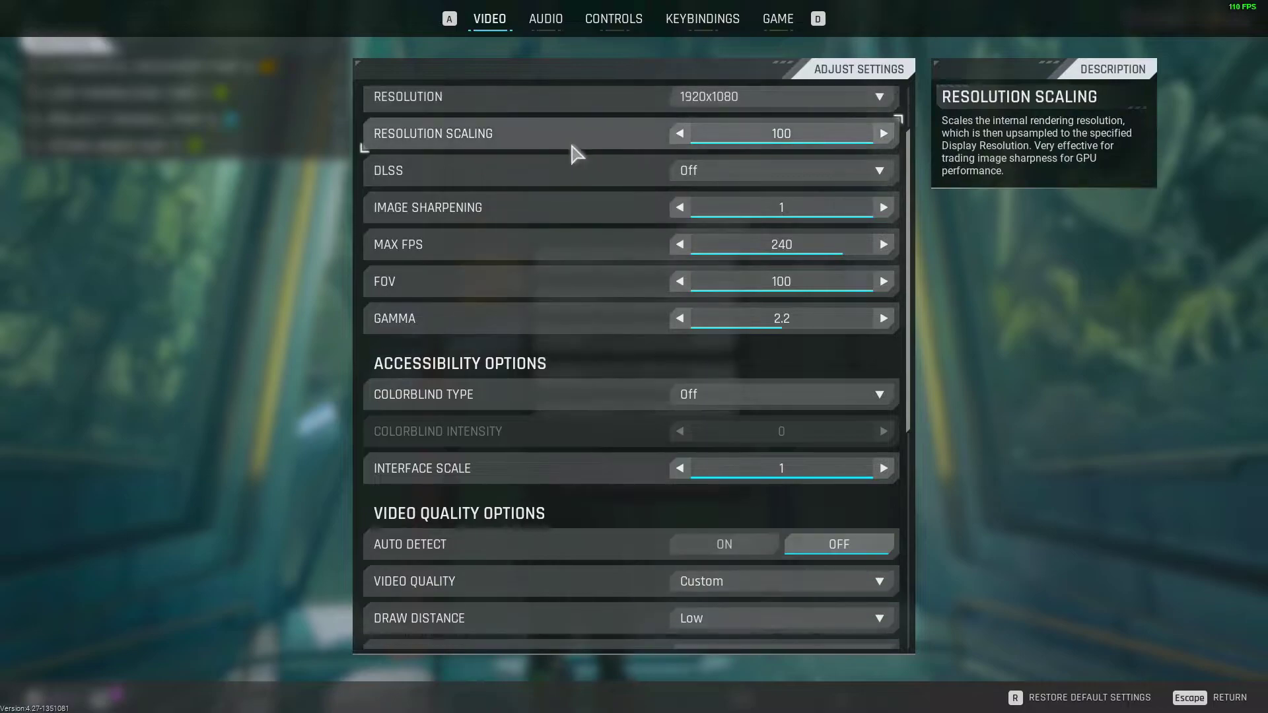
scroll(570, 140, "down", 2)
scroll(570, 140, "down", 1)
scroll(571, 140, "down", 1)
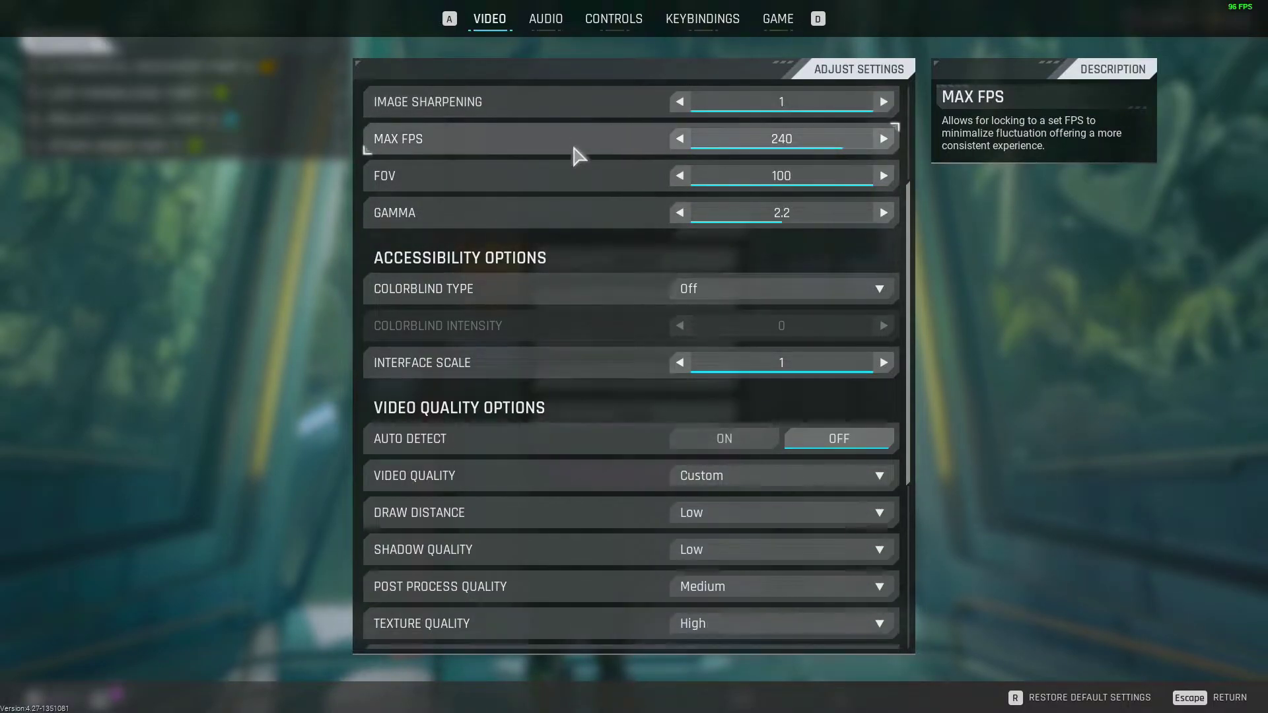
scroll(571, 139, "down", 1)
scroll(572, 140, "down", 1)
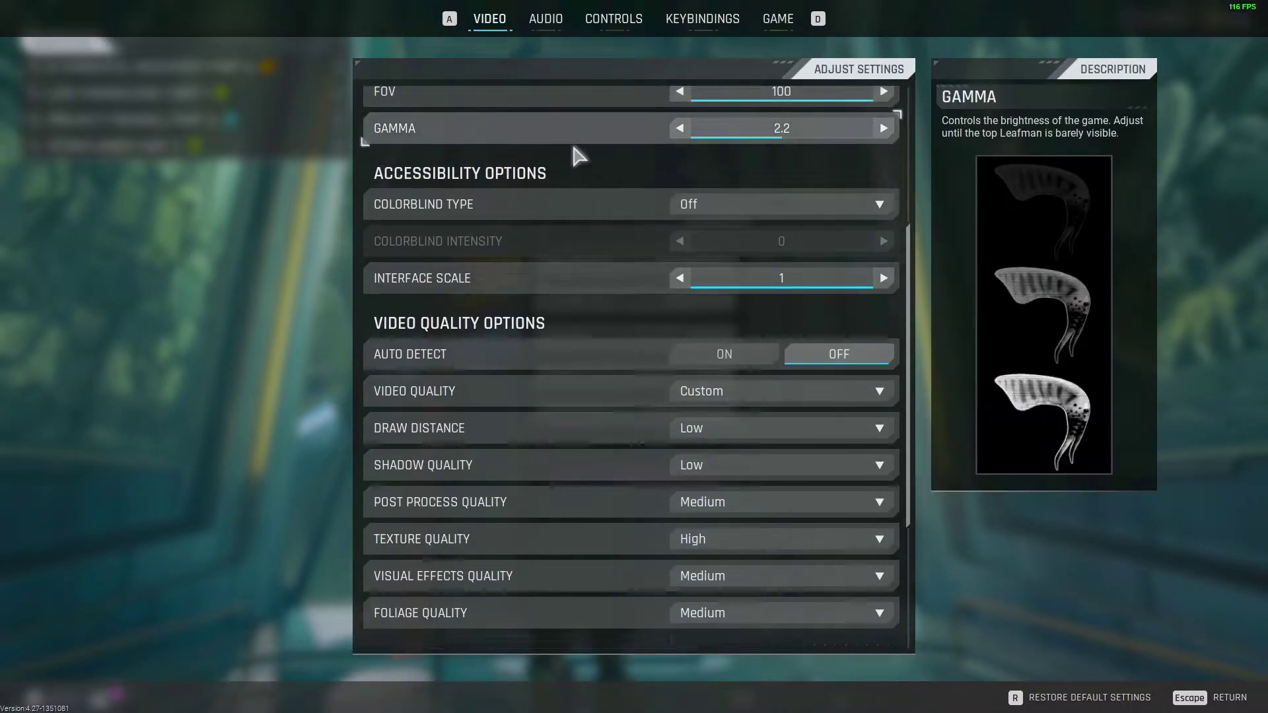
scroll(573, 146, "down", 1)
scroll(573, 147, "down", 1)
scroll(572, 147, "down", 1)
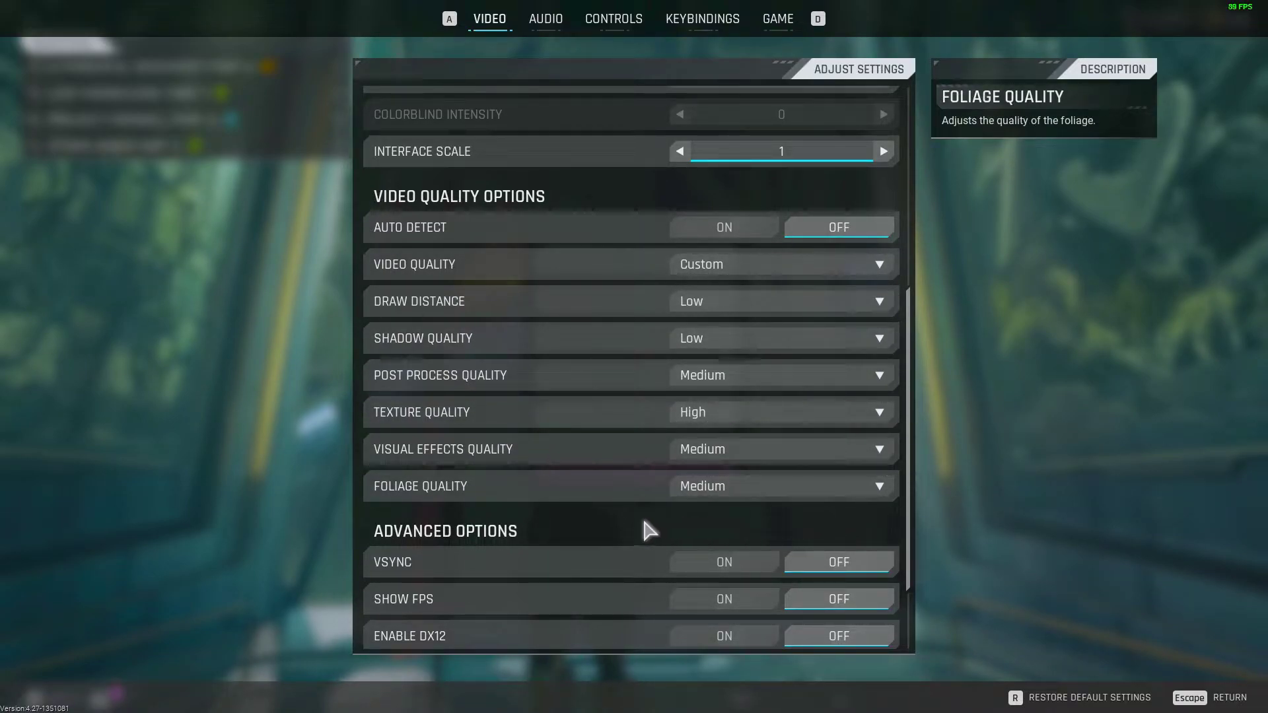
scroll(644, 514, "down", 1)
scroll(443, 498, "down", 1)
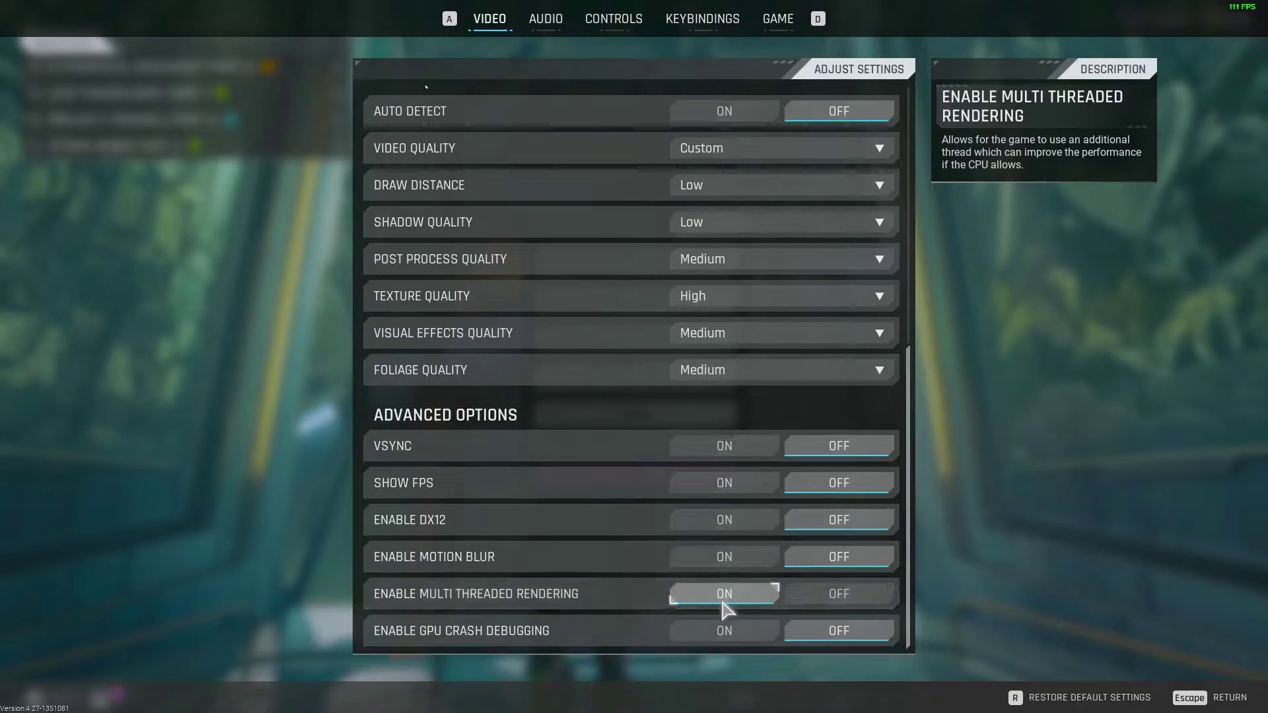
Look over the Audio volume options, then bring up the Controls sensitivity settings
left_click(545, 18)
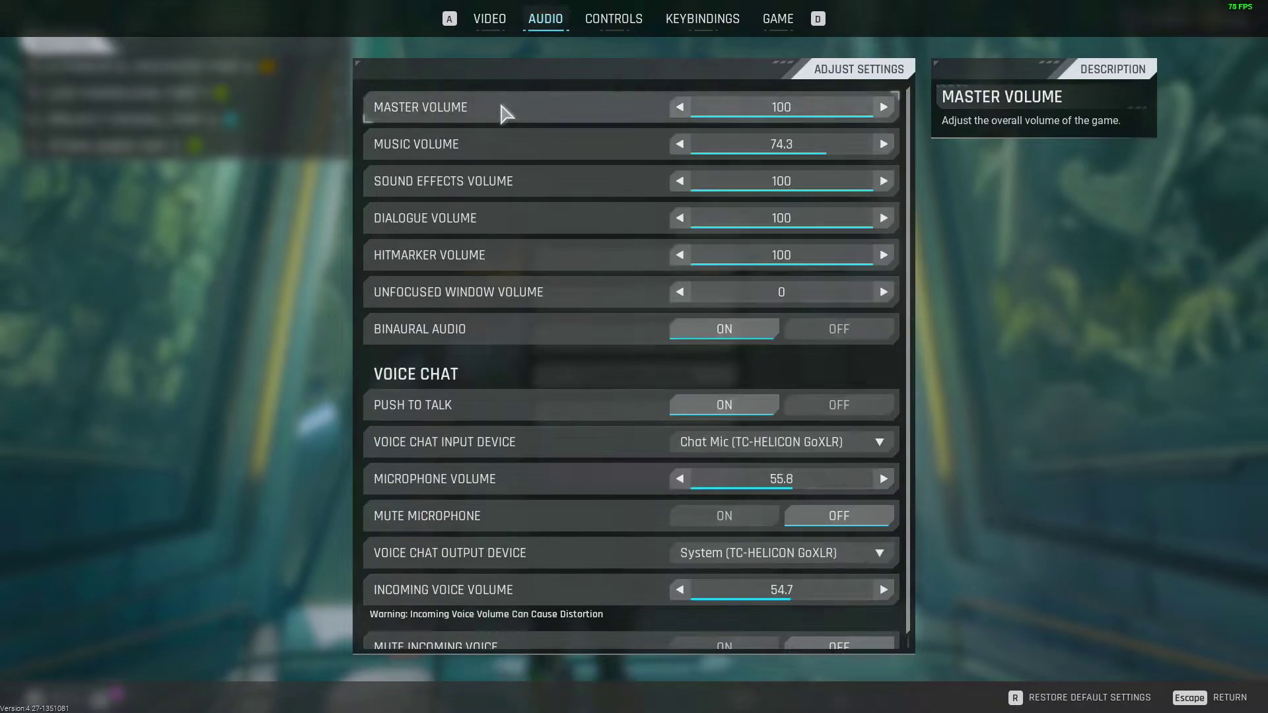
scroll(466, 164, "down", 1)
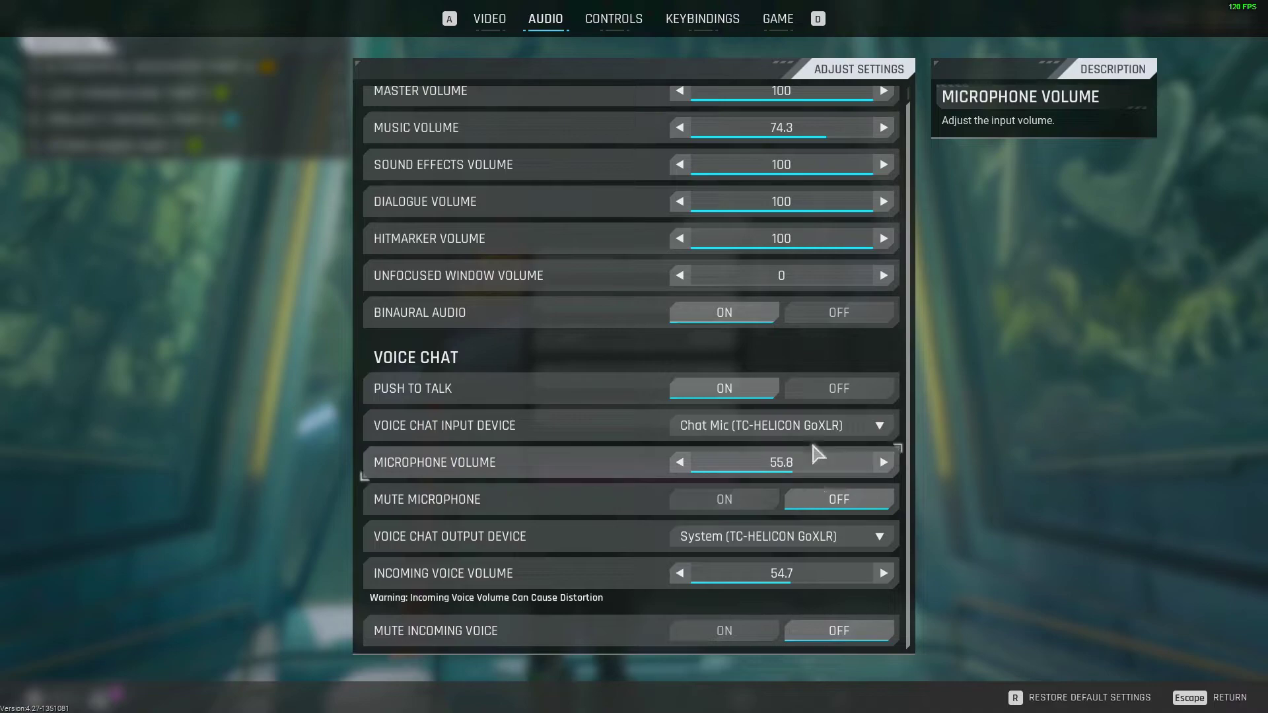
left_click(635, 16)
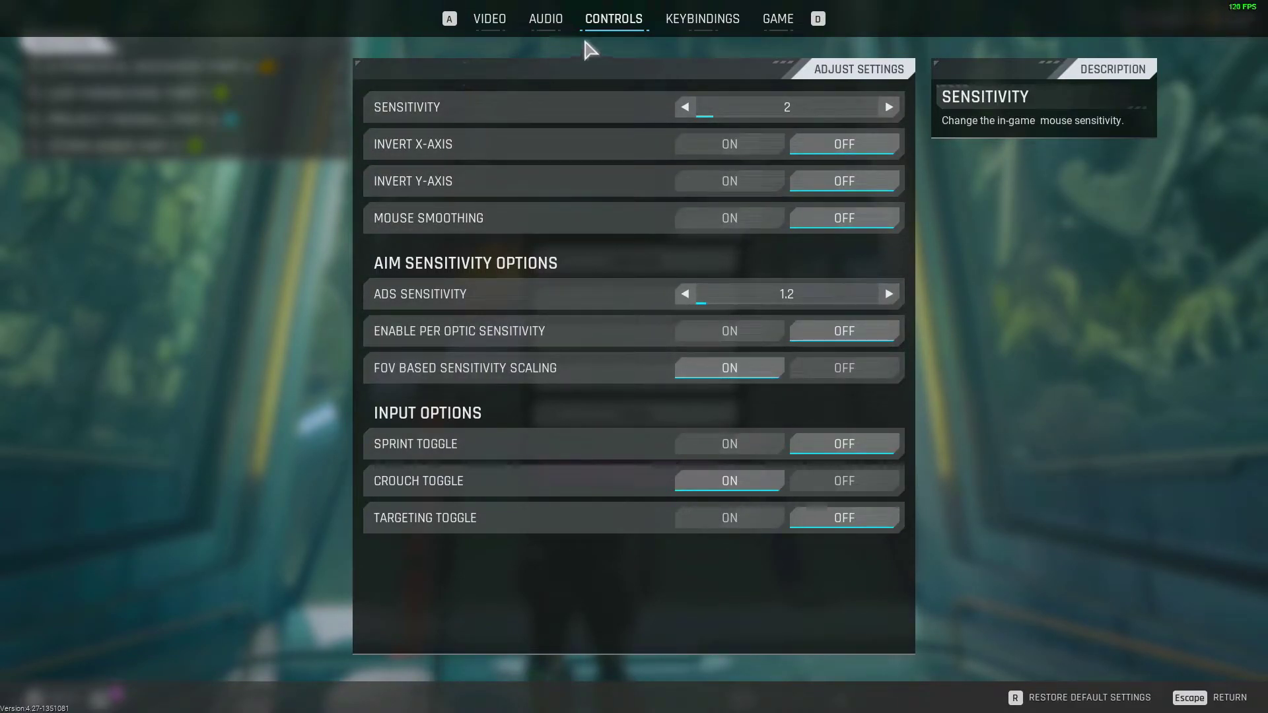
Scroll through the full Keybindings list, then bring up the general Game settings
left_click(685, 23)
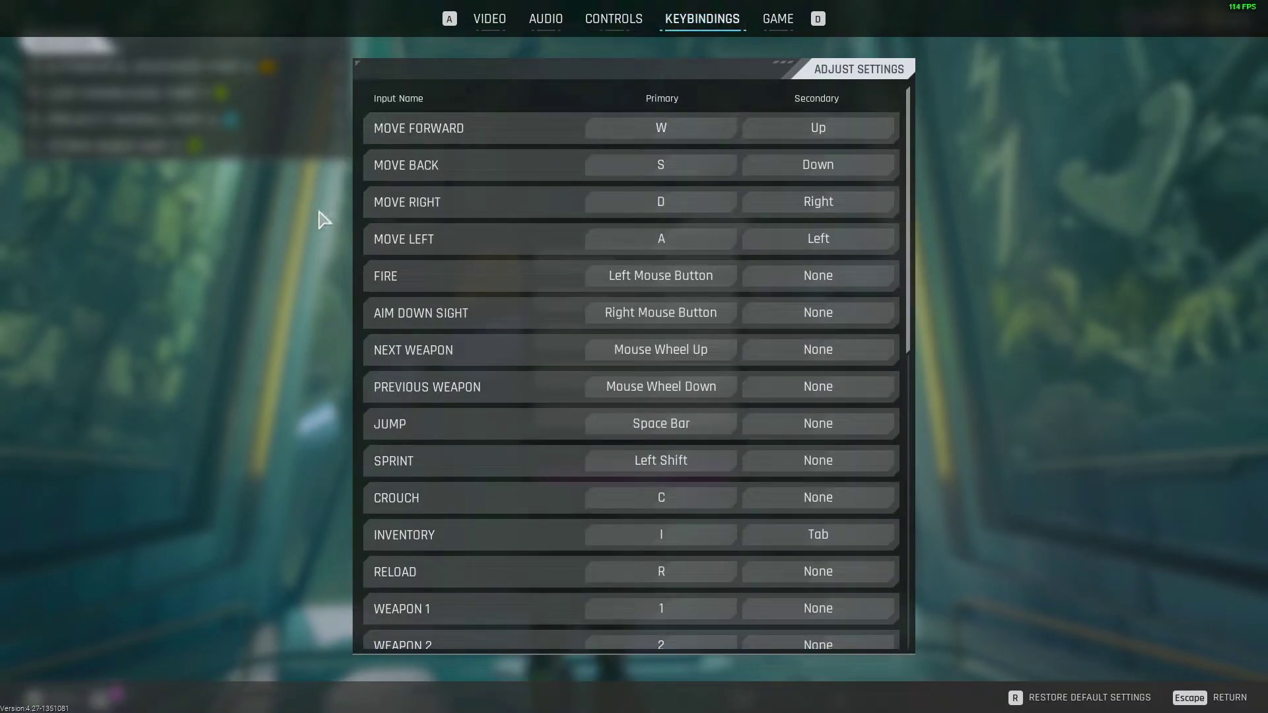
scroll(404, 249, "down", 3)
scroll(400, 331, "down", 2)
scroll(380, 263, "down", 2)
scroll(379, 263, "down", 1)
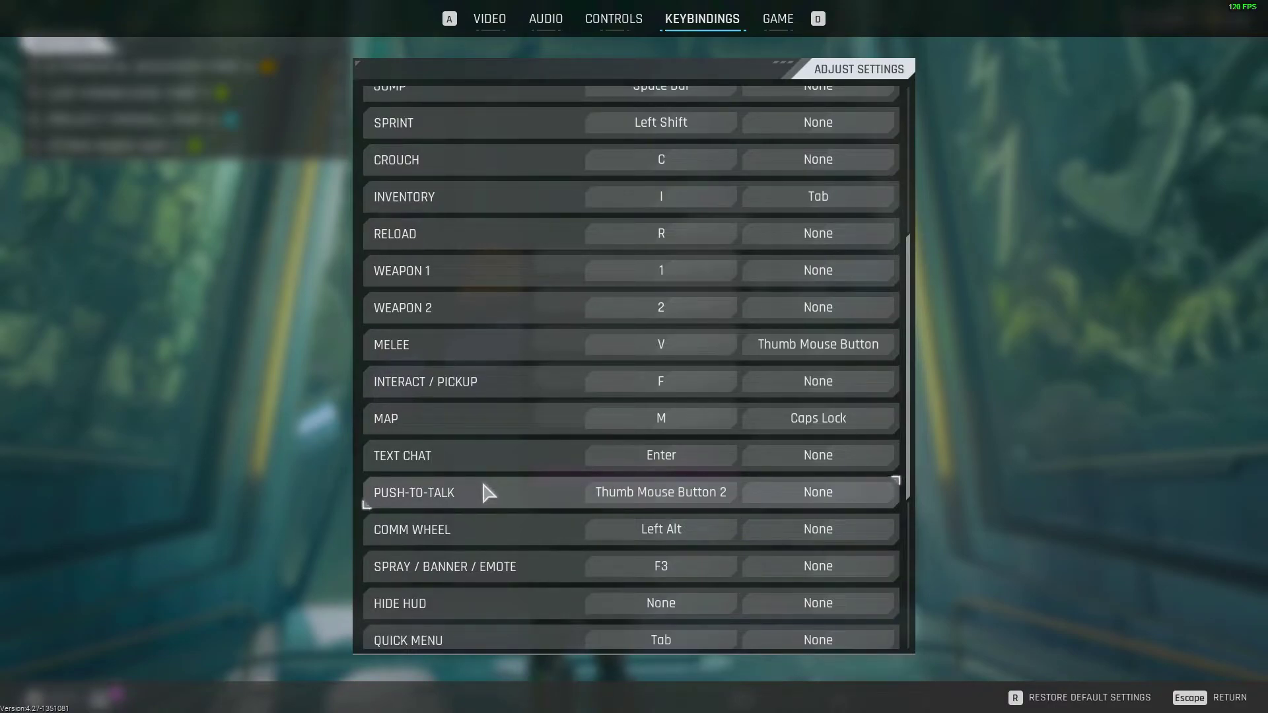
scroll(484, 485, "down", 2)
scroll(484, 486, "down", 3)
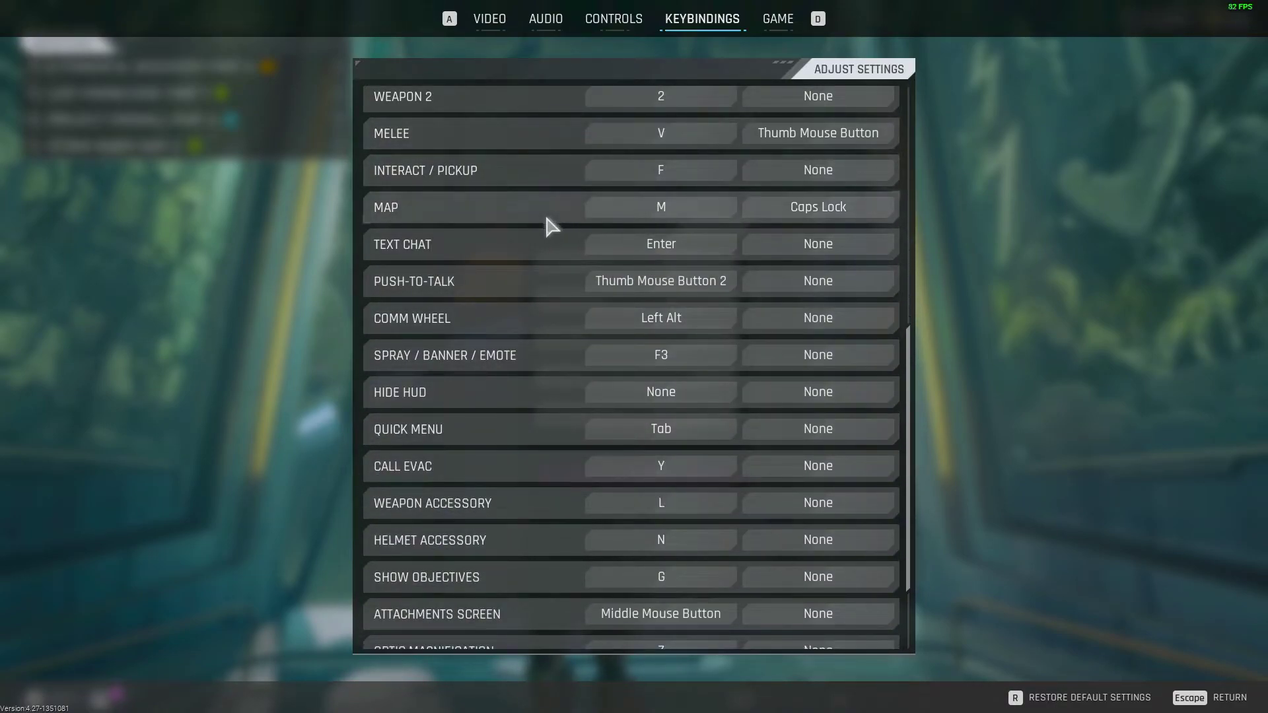
scroll(540, 217, "down", 3)
scroll(543, 206, "down", 1)
left_click(775, 18)
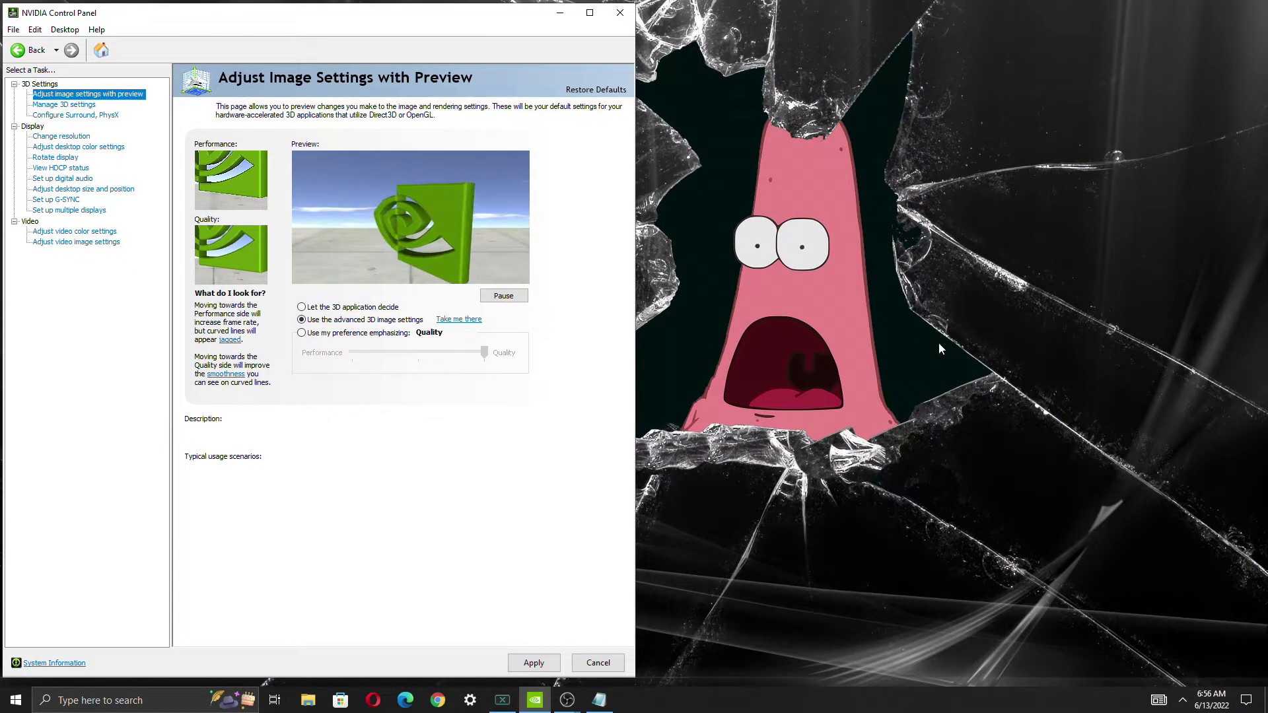
Open NVIDIA Control Panel's Manage 3D settings, check Low Latency Mode, and show The Cycle's program settings
right_click(886, 172)
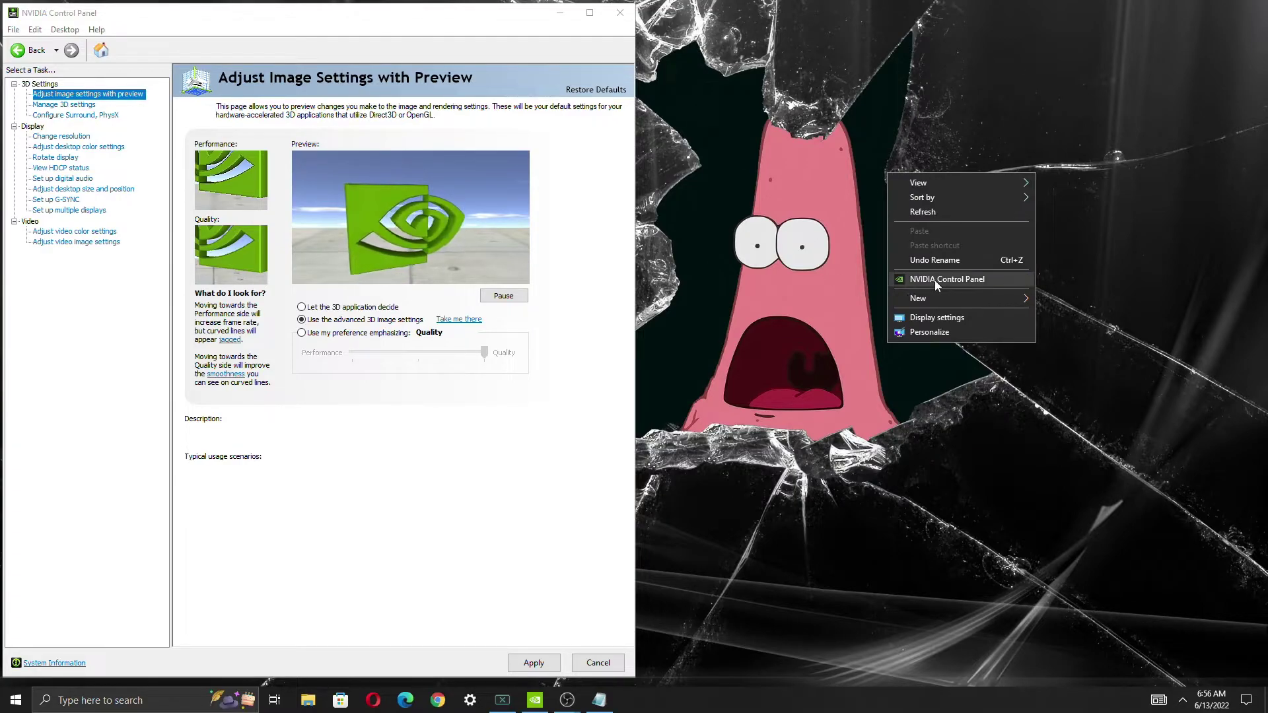
left_click(590, 13)
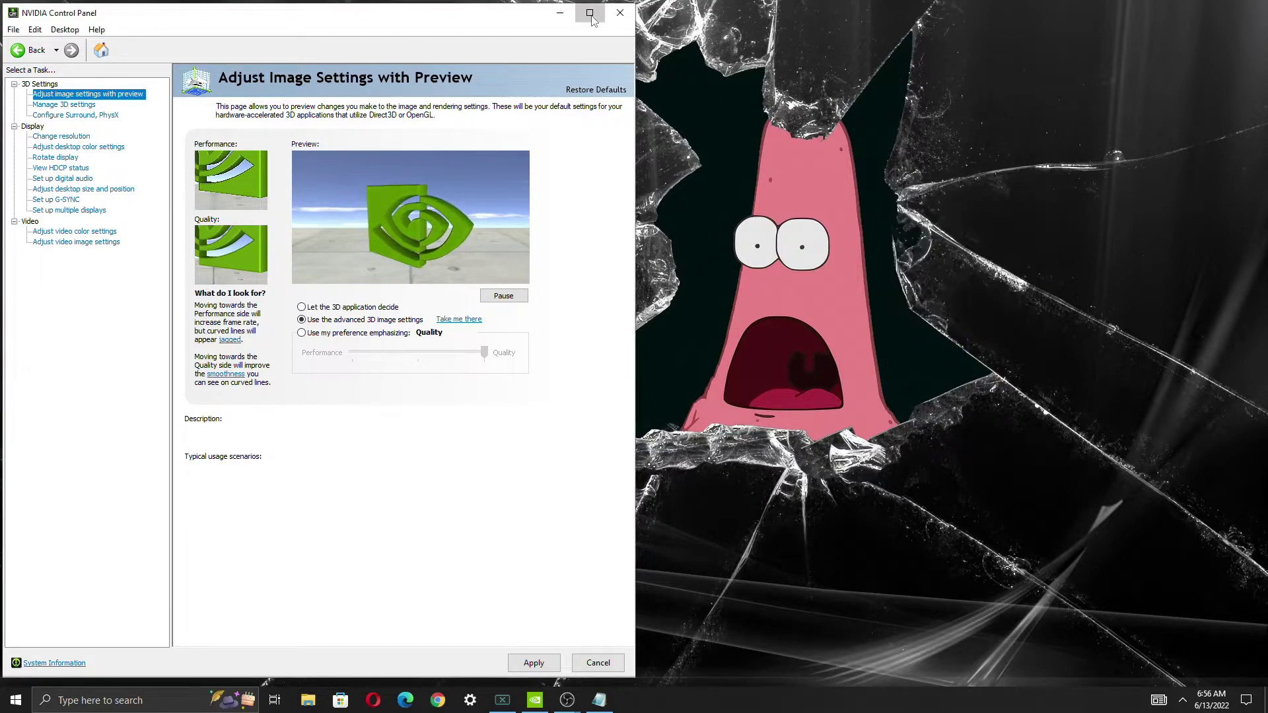
left_click(77, 98)
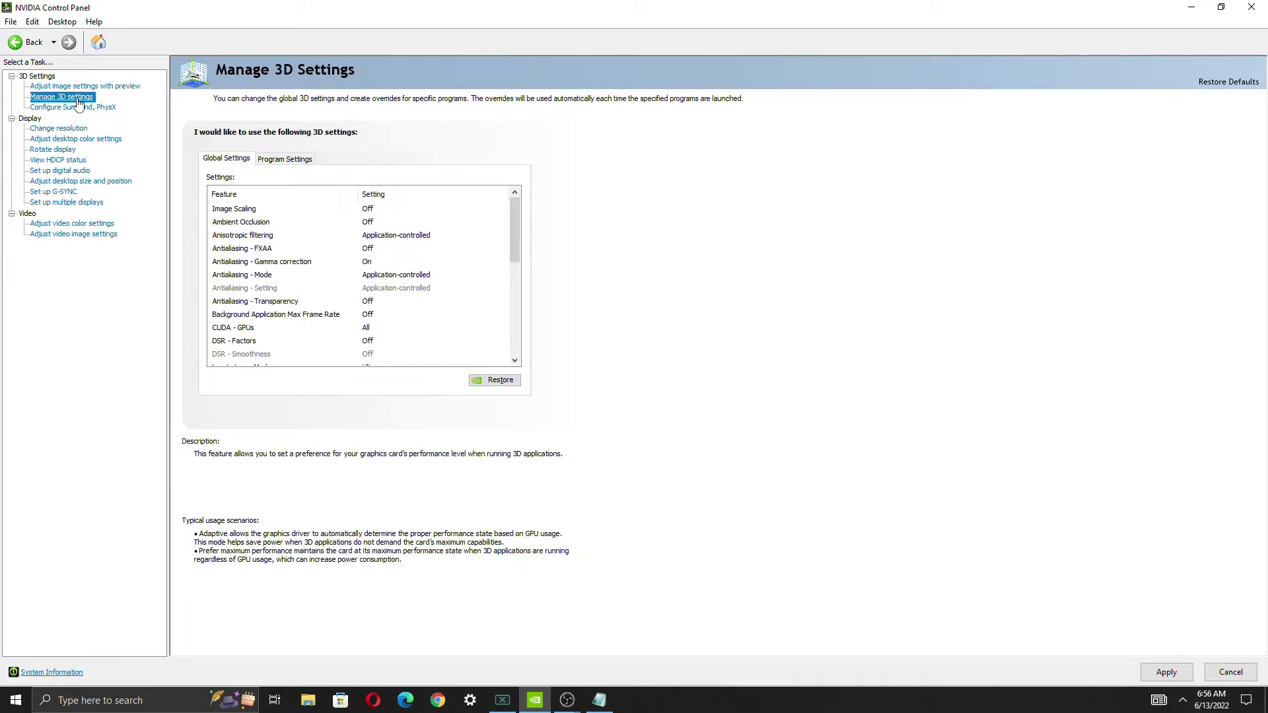
left_click_drag(516, 214, 521, 266)
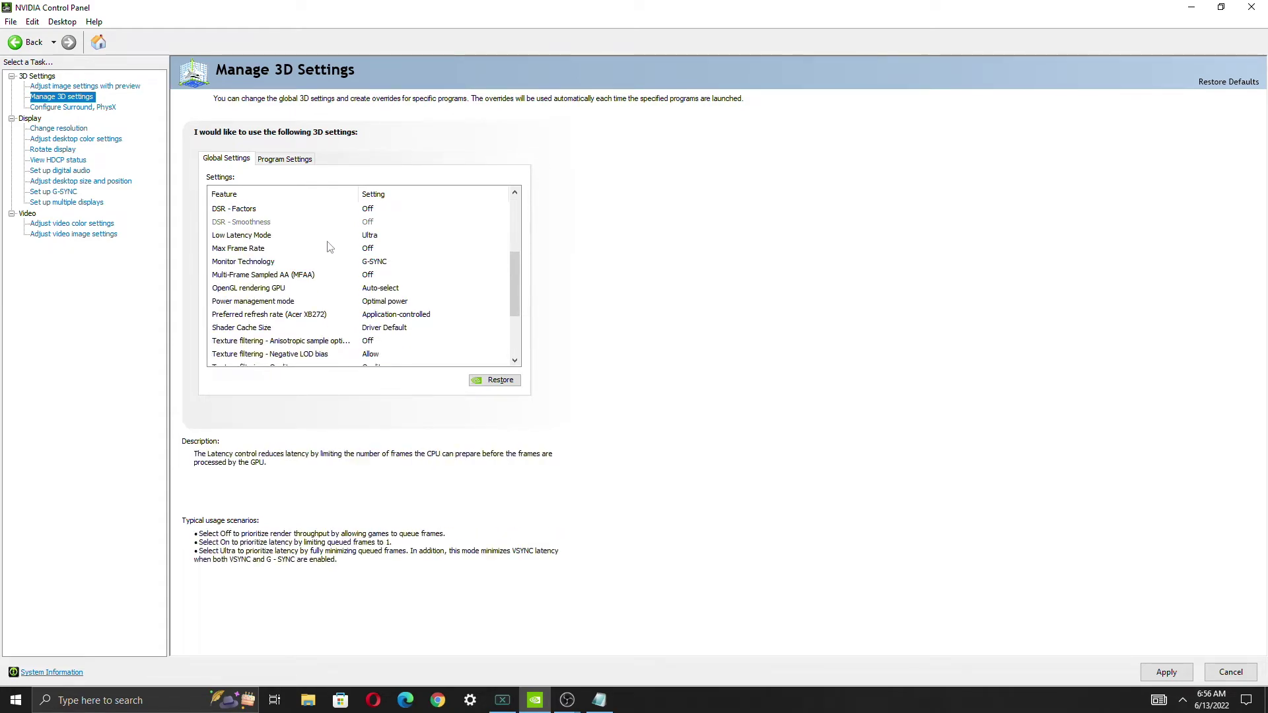
left_click(228, 237)
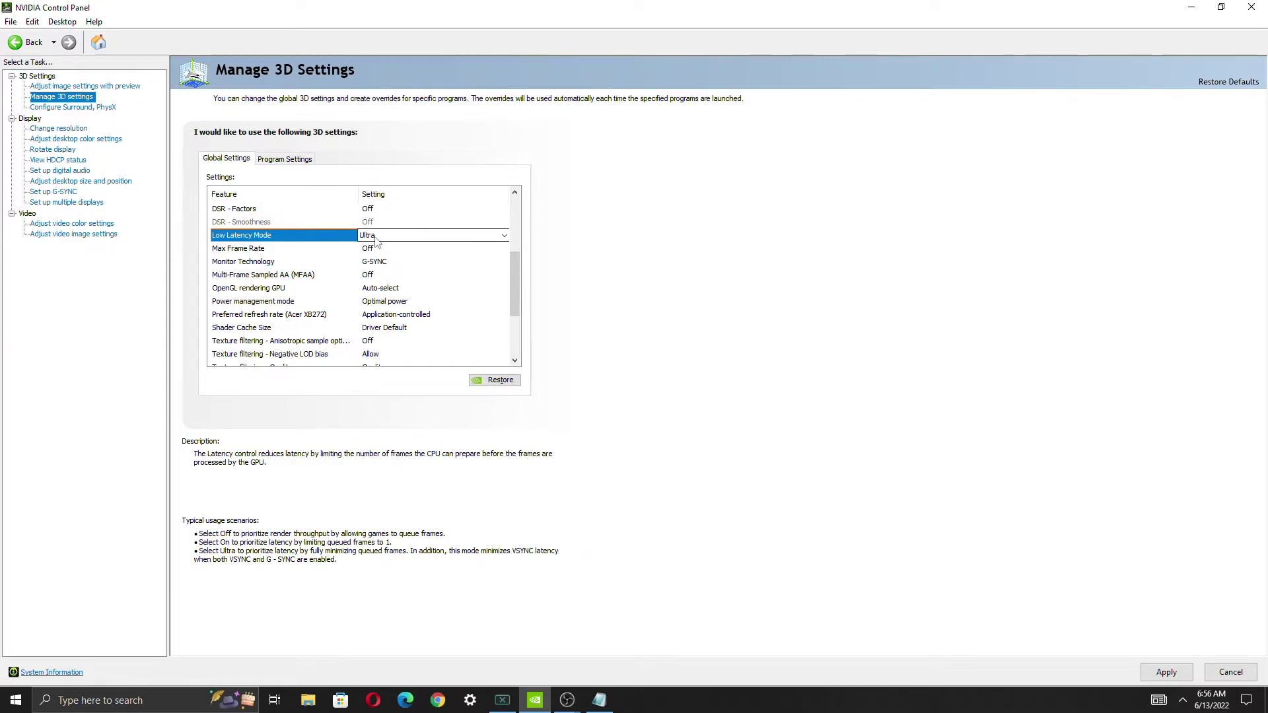
left_click(278, 161)
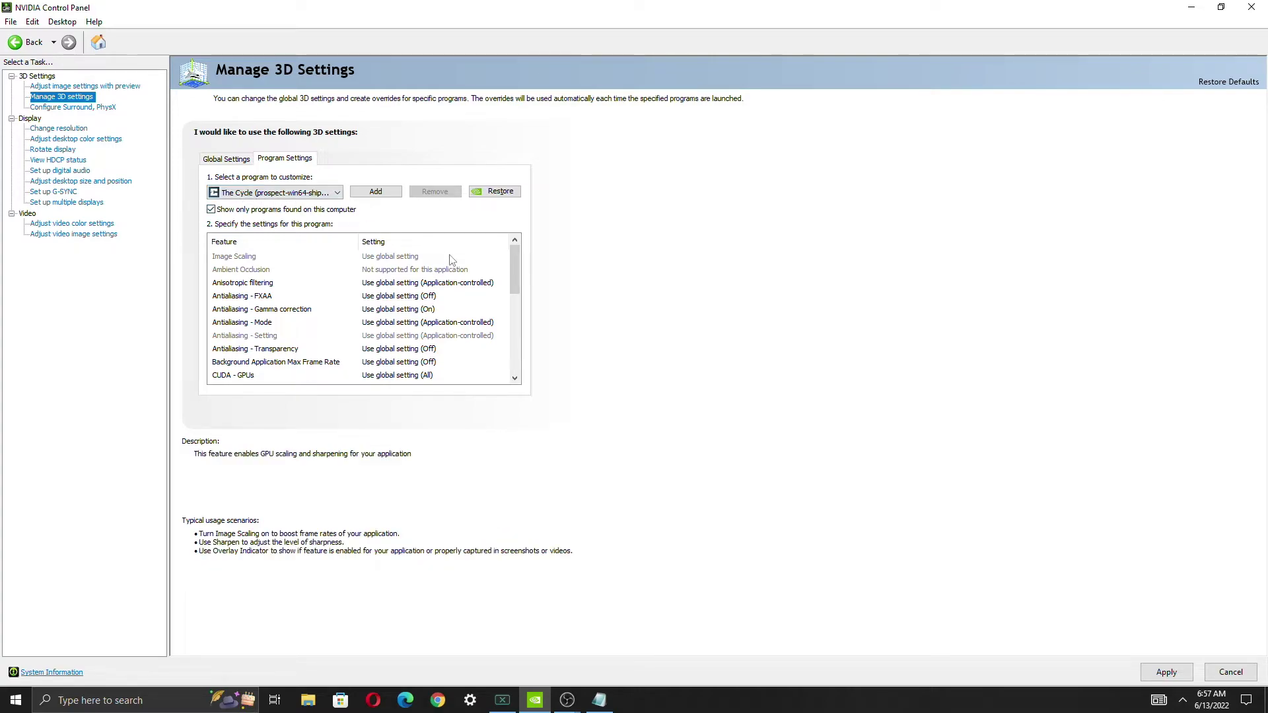
left_click_drag(513, 252, 514, 297)
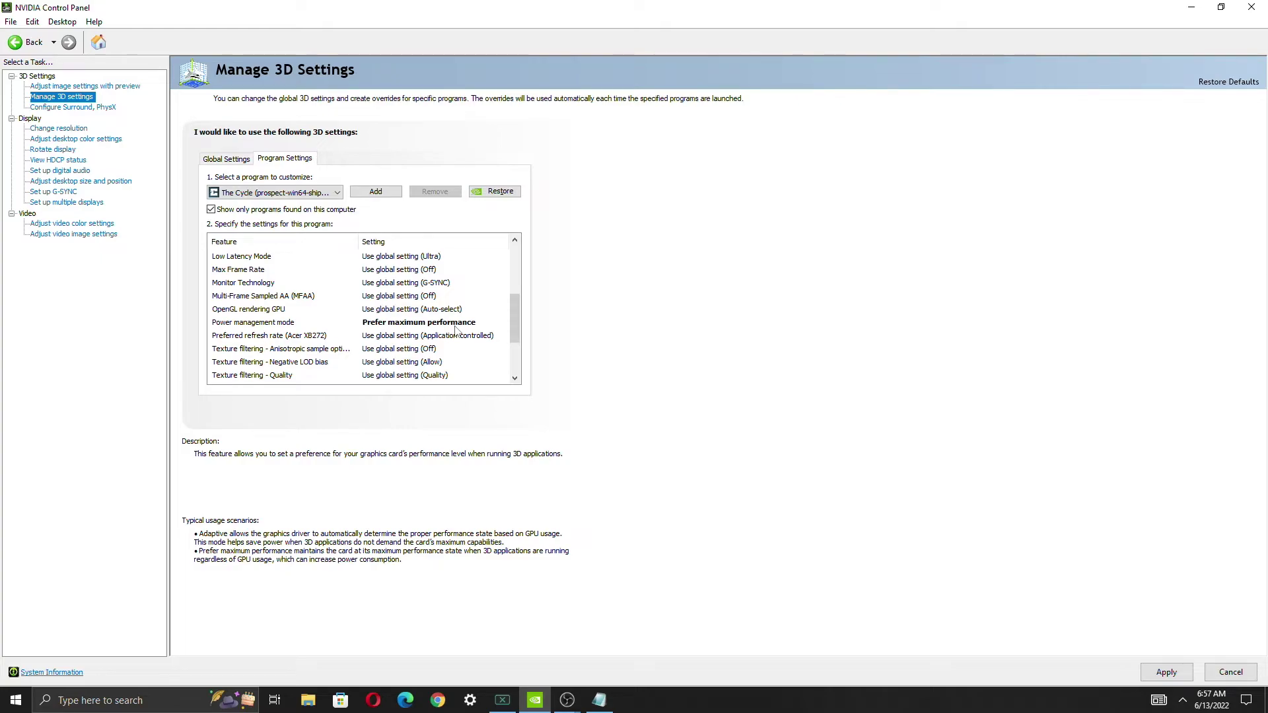
Set desktop brightness and contrast to 65% and digital vibrance to 85%, then apply and confirm
left_click(79, 139)
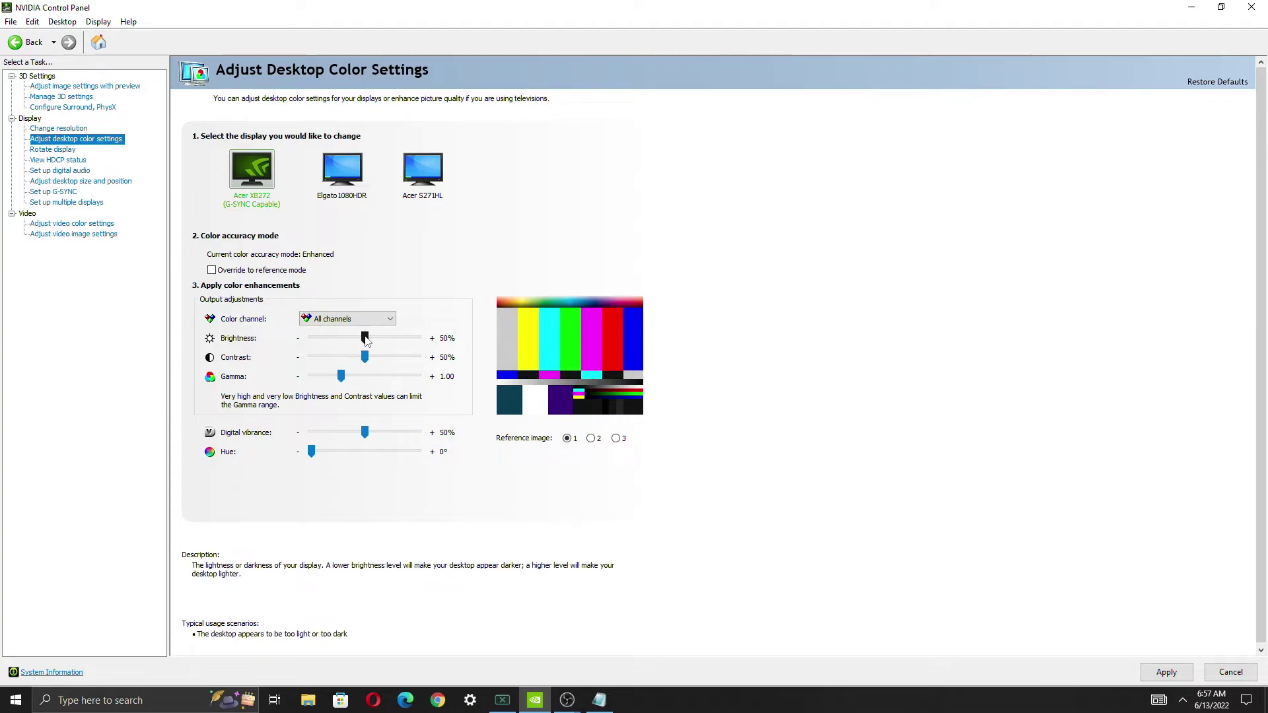
left_click_drag(370, 341, 382, 339)
left_click_drag(365, 357, 382, 360)
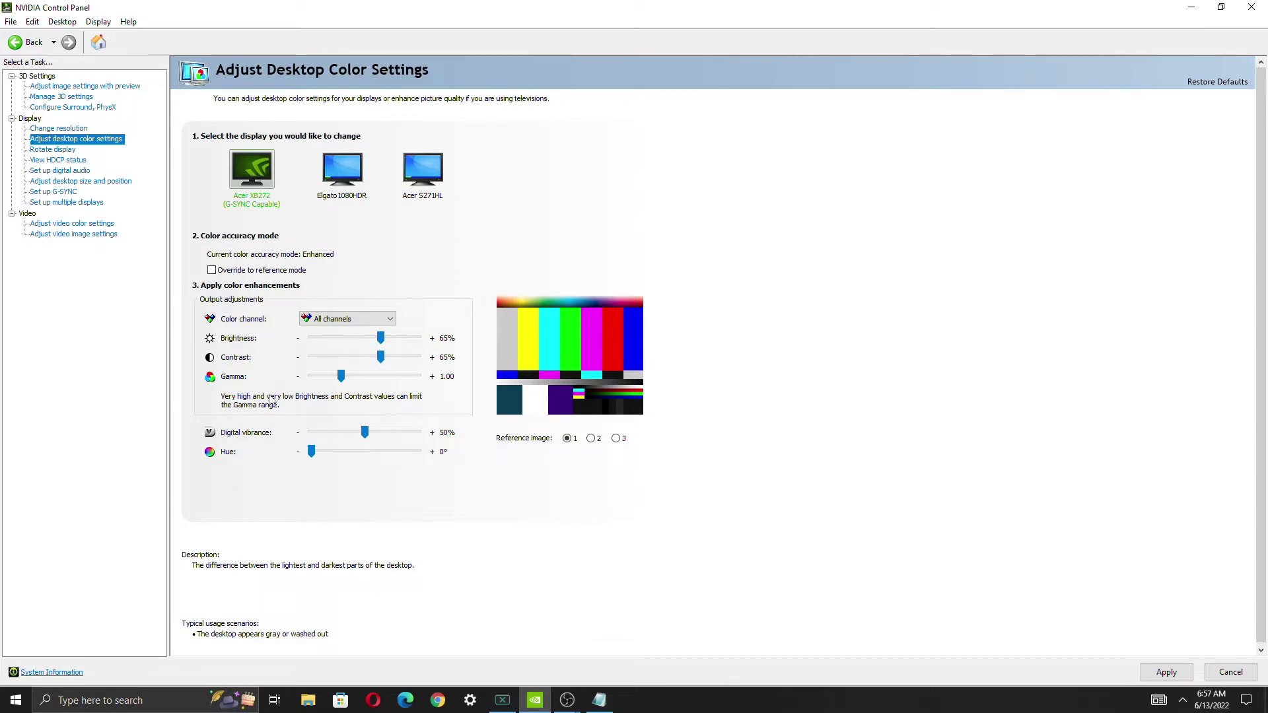
left_click_drag(365, 437, 401, 437)
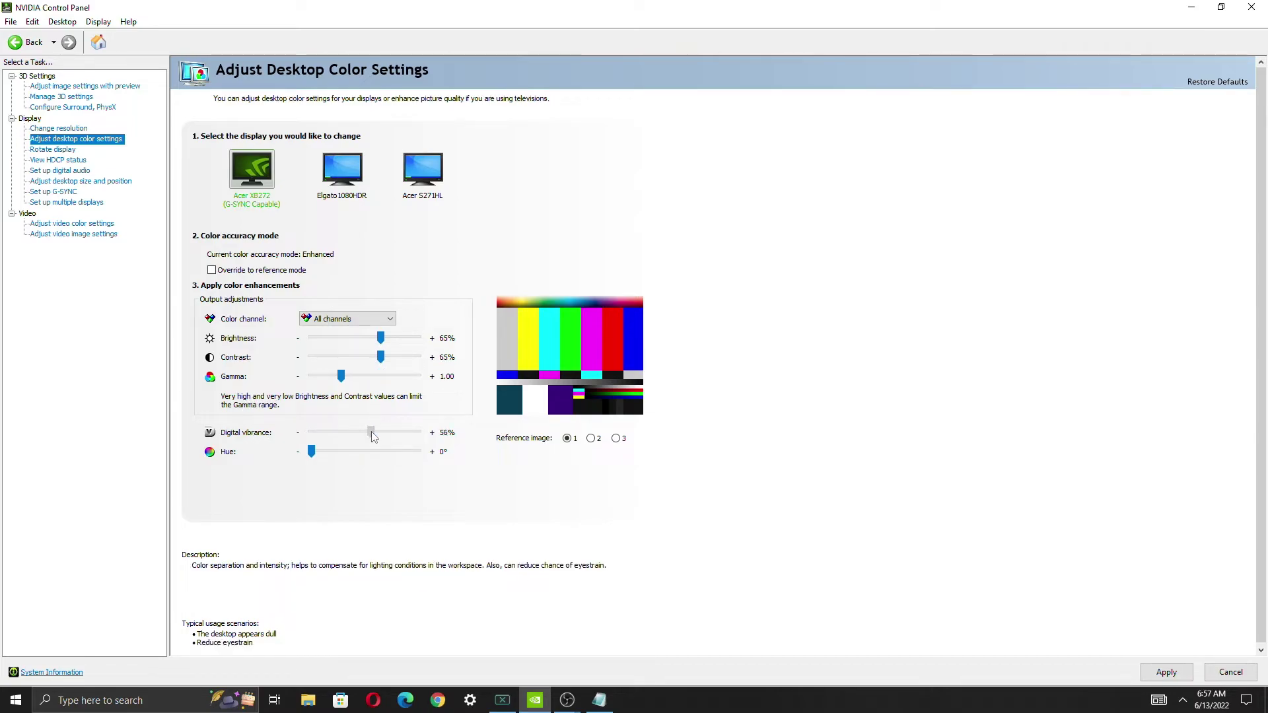
left_click(1151, 667)
left_click(683, 367)
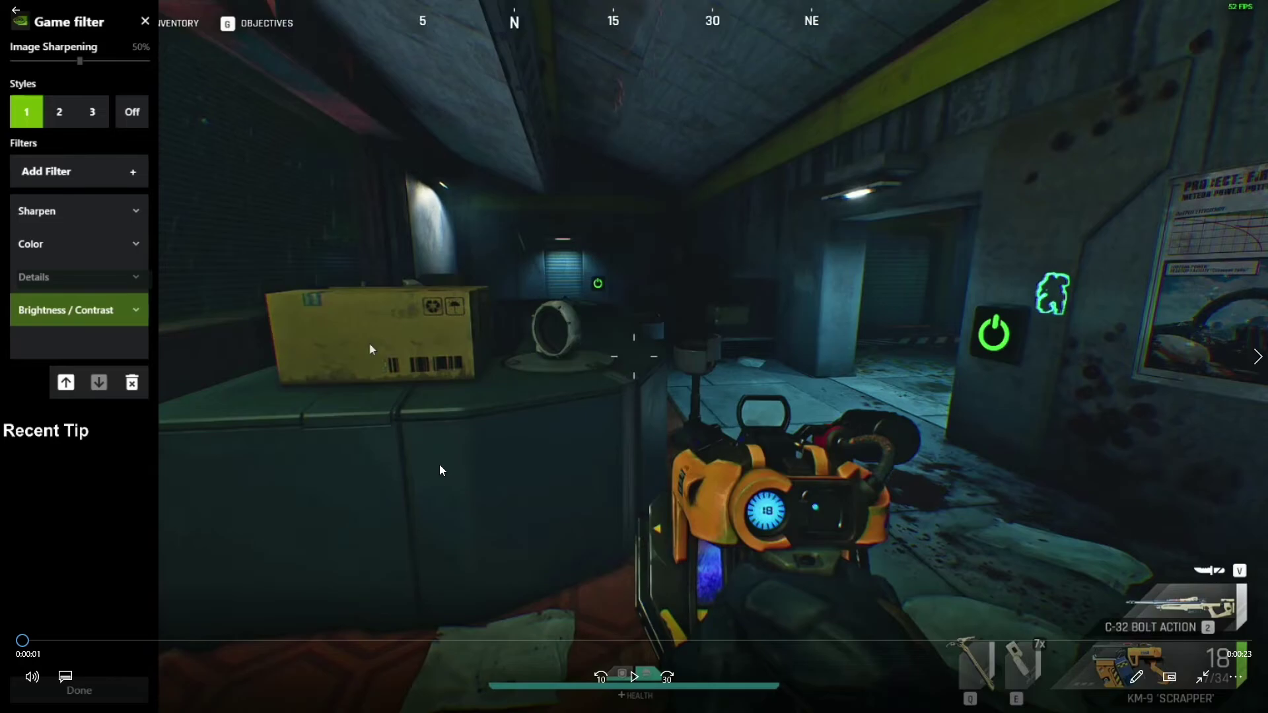
Play the recorded gameplay clip in the Game filter overlay
left_click(635, 678)
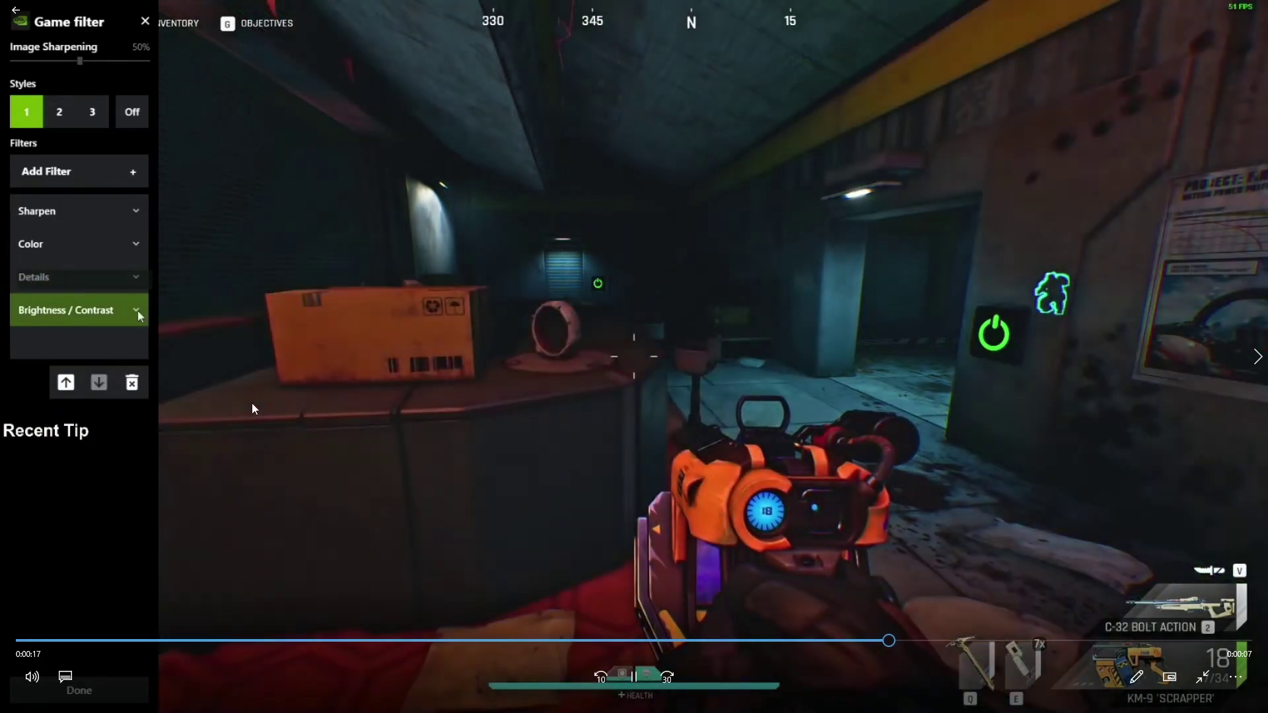
Pause the gameplay clip on the filtered view
key("space")
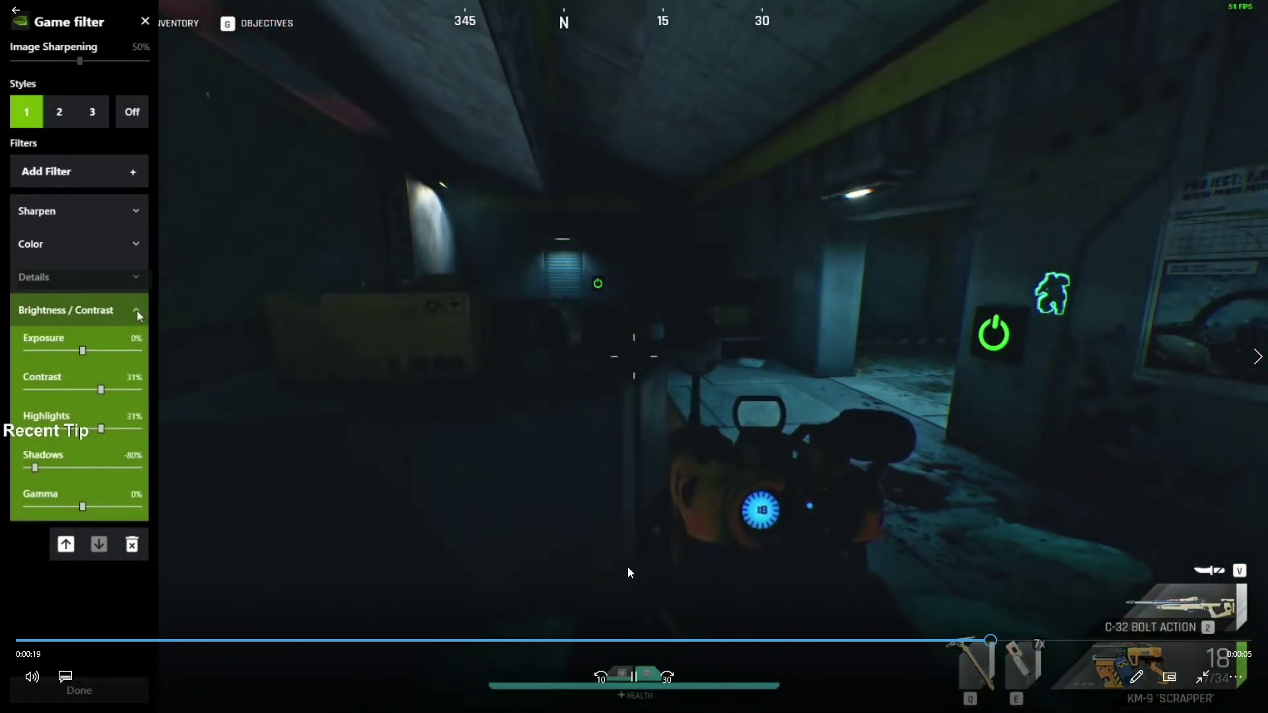